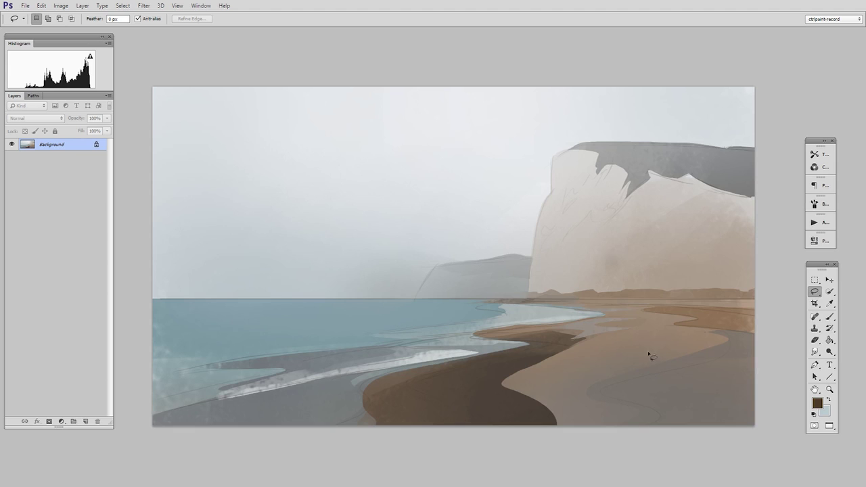
Step: Trace the lasso outline along the chalk cliff's sunlit upper ridge toward the right edge
drag(663, 193, 709, 227)
Step: Close the sunlit cliff-face selection, add a new layer, and sample a light cliff colour
drag(785, 259, 663, 319)
key(ctrl+shift+alt+n)
key(b)
key(bracketright)
key(bracketright)
key(bracketright)
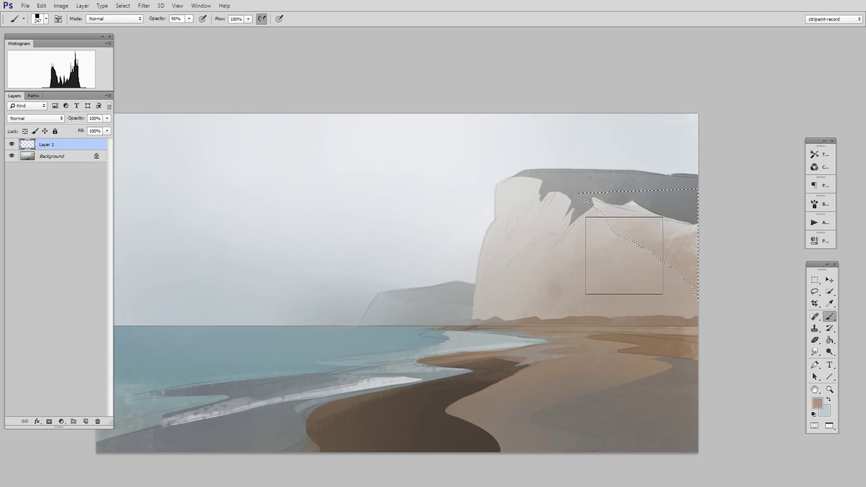
alt+click(686, 203)
key(bracketleft)
key(bracketleft)
key(bracketleft)
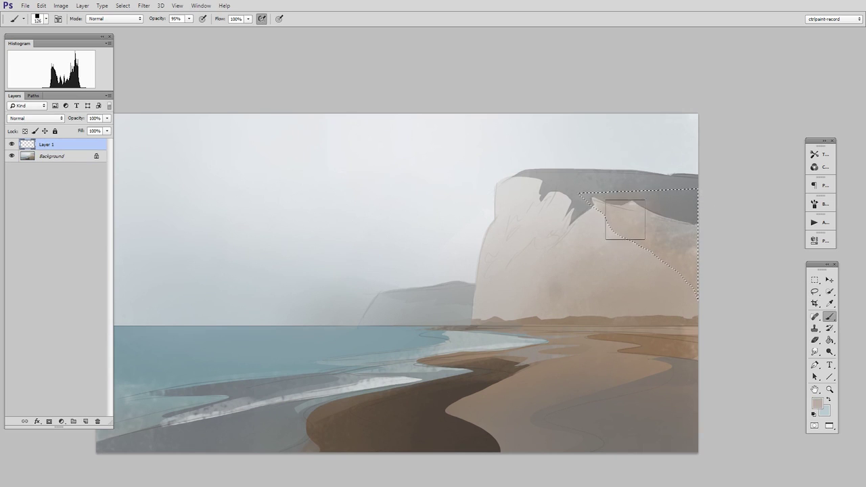
Step: Outline rock patches on the cliff's left face and paint them grey
key(l)
scroll(556, 318, up, 2)
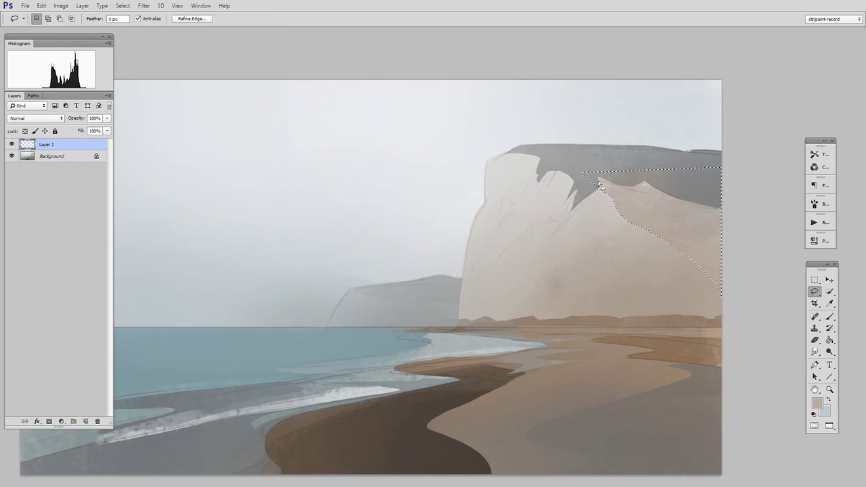
click(535, 217)
mouse_move(521, 237)
mouse_down()
mouse_move(548, 222)
mouse_move(518, 219)
mouse_move(504, 205)
mouse_move(504, 232)
mouse_move(463, 282)
mouse_up()
mouse_move(533, 220)
mouse_down()
mouse_move(522, 234)
mouse_move(547, 246)
mouse_move(576, 187)
mouse_move(522, 168)
mouse_move(486, 216)
mouse_up()
key(b)
mouse_move(474, 251)
mouse_down()
mouse_move(542, 196)
mouse_move(493, 269)
mouse_up()
Step: Outline more small rock patches on the upper cliff, ready for painting
key(l)
key(ctrl+d)
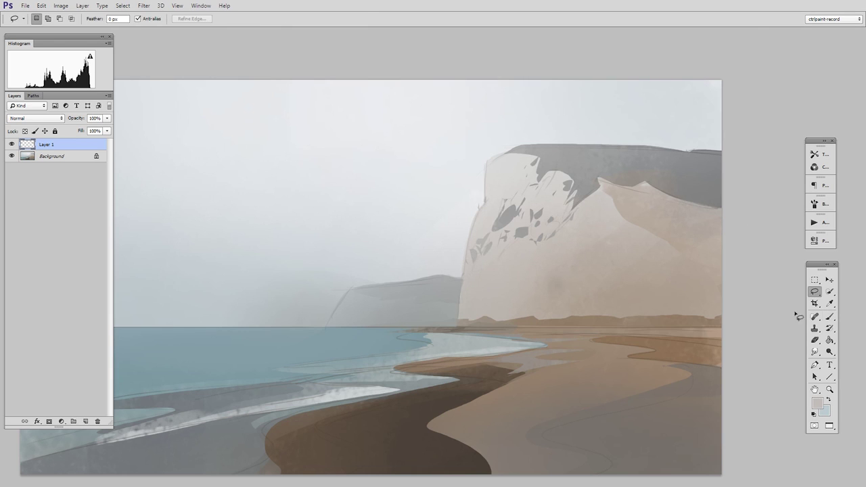
scroll(618, 254, up, 1)
mouse_move(545, 144)
mouse_down()
mouse_move(521, 196)
mouse_move(561, 155)
mouse_up()
key(b)
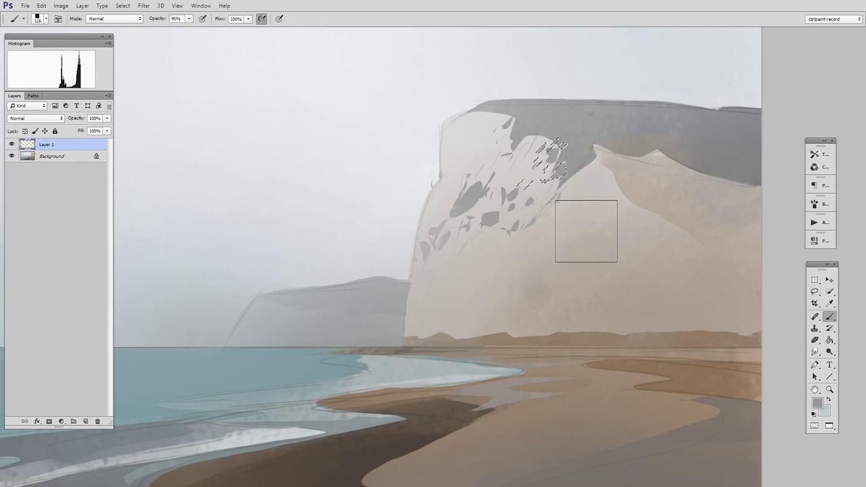
Step: Outline several tall, rounded, diagonal and spiked streak shapes on the lower right cliff face
key(ctrl+d)
key(l)
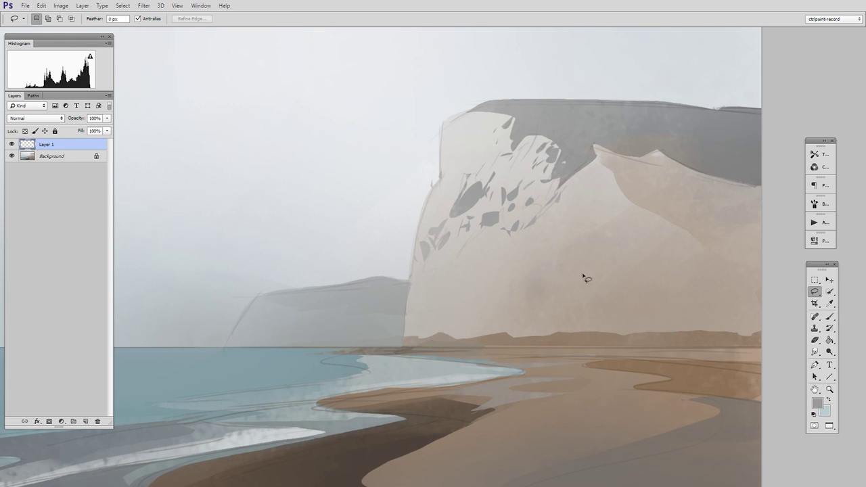
mouse_move(614, 188)
mouse_down()
mouse_move(597, 265)
mouse_move(614, 190)
mouse_up()
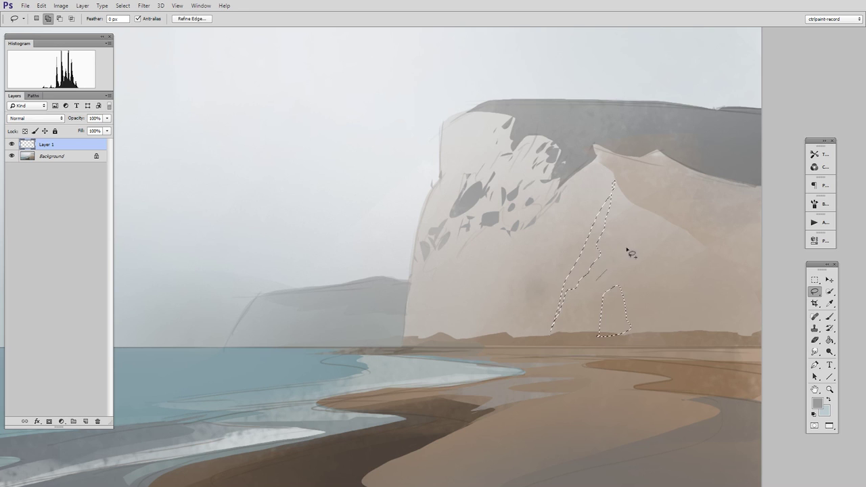
drag(606, 304, 641, 313)
drag(504, 329, 440, 336)
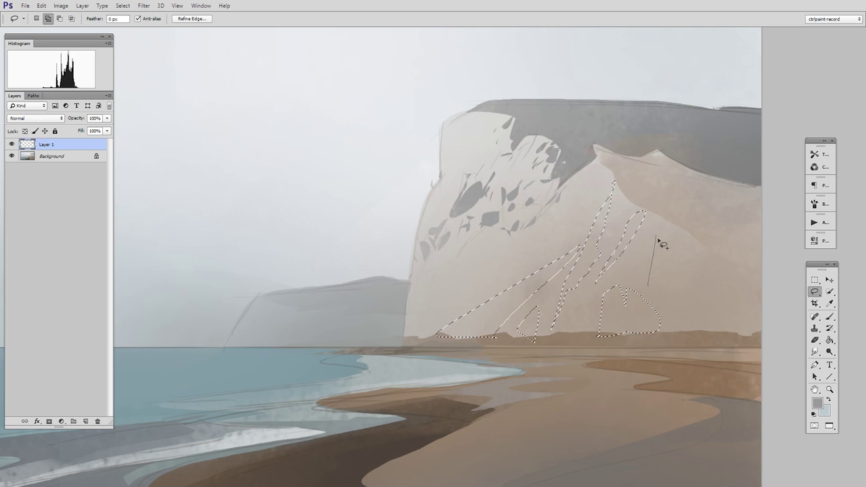
drag(658, 241, 562, 334)
drag(684, 328, 697, 339)
Step: Choose a beige, sample a browner cliff colour, and paint inside the streak selections
key(i)
click(818, 404)
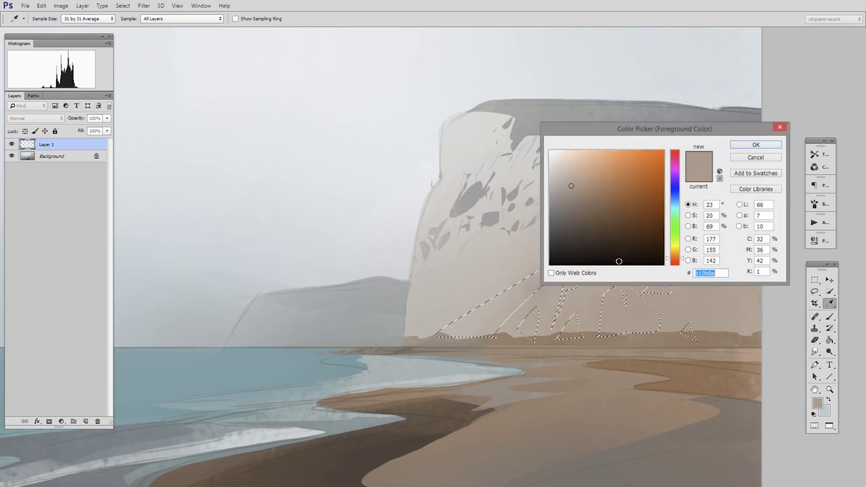
click(764, 144)
key(b)
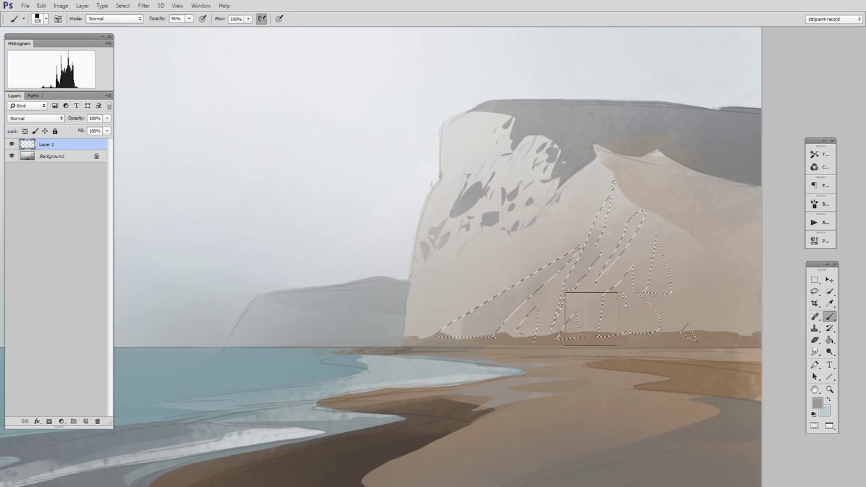
alt+click(504, 329)
key(bracketleft)
key(bracketleft)
drag(629, 300, 589, 332)
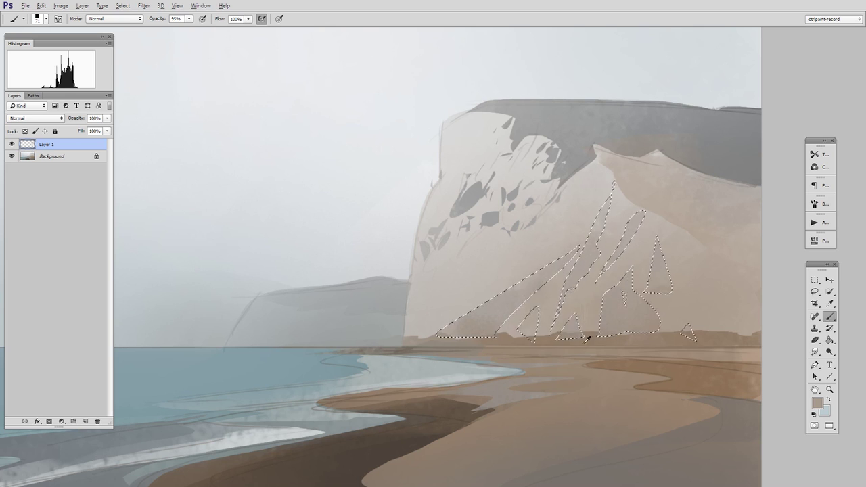
Step: Fine-tune the brush size and clear the selection from the streaks
key(l)
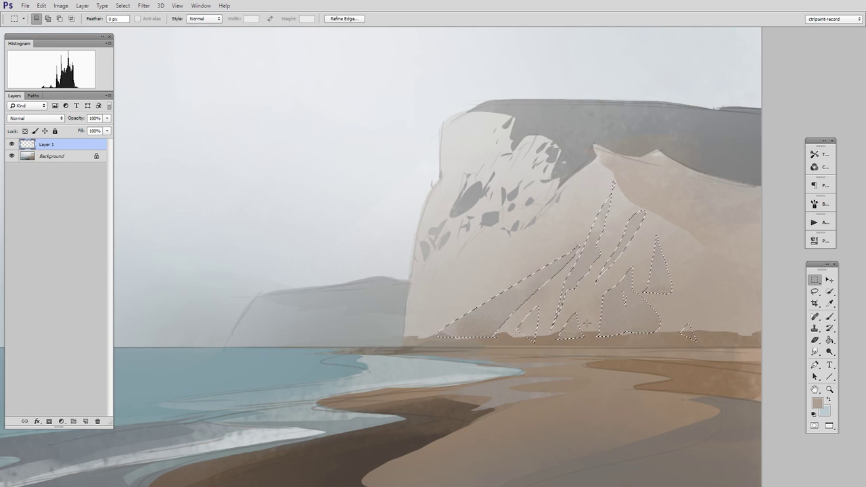
key(b)
key(bracketright)
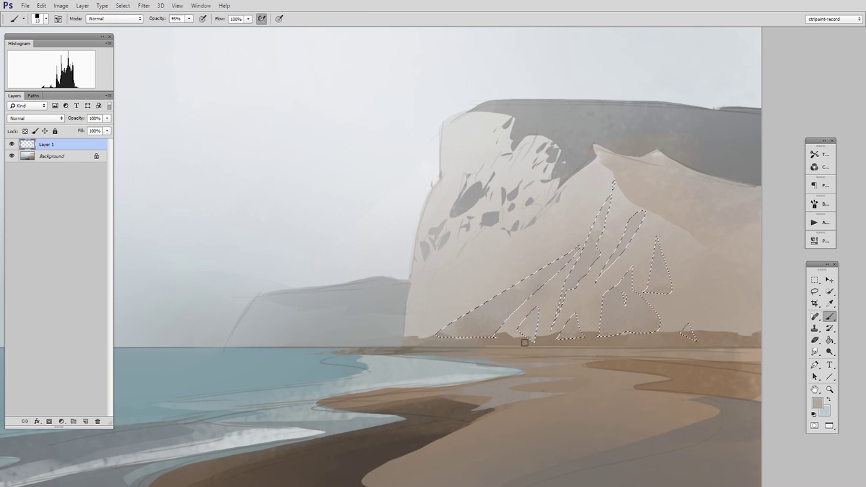
key(m)
key(ctrl+d)
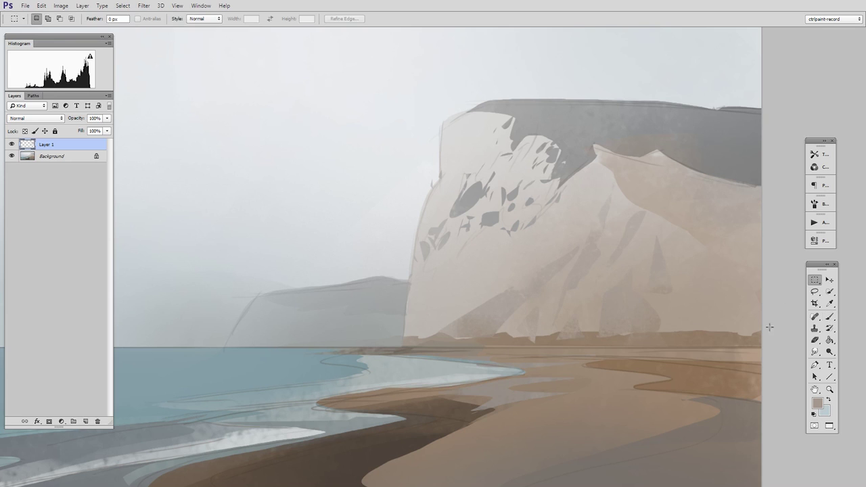
Step: Paint a brown band inside an outline along the big cliff's base, then deselect
key(b)
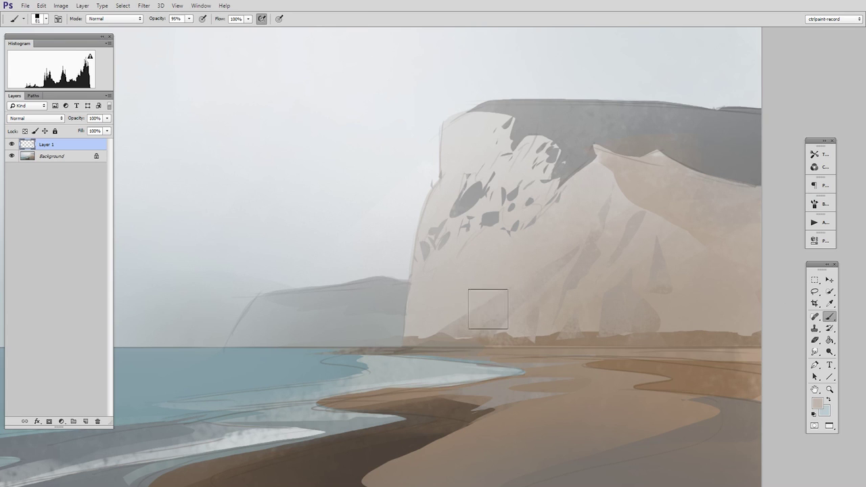
click(812, 294)
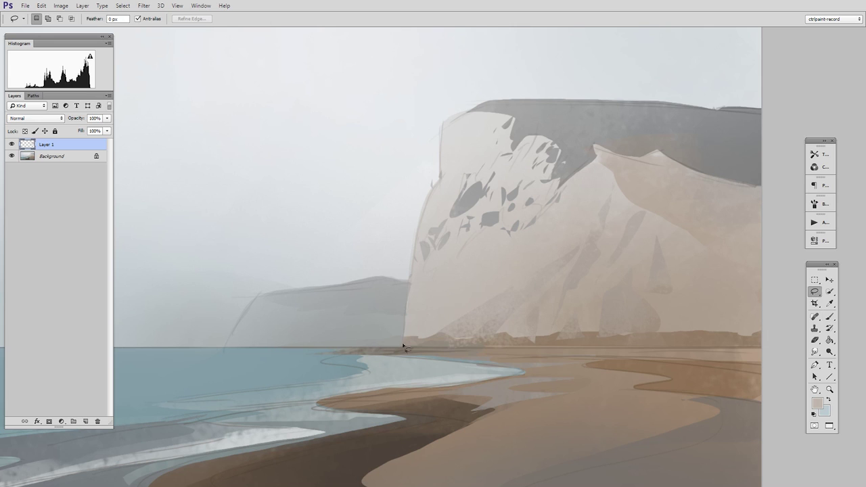
drag(579, 336, 423, 351)
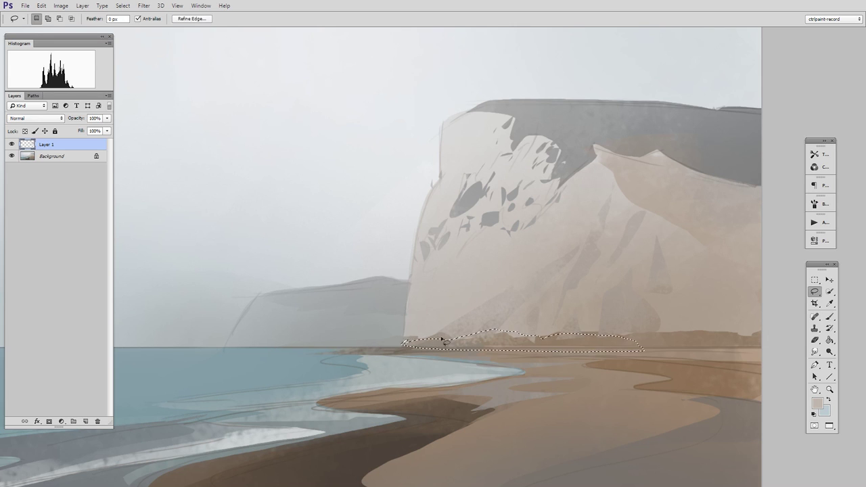
key(b)
mouse_move(500, 348)
mouse_down()
mouse_move(442, 342)
mouse_move(668, 333)
mouse_move(520, 340)
mouse_up()
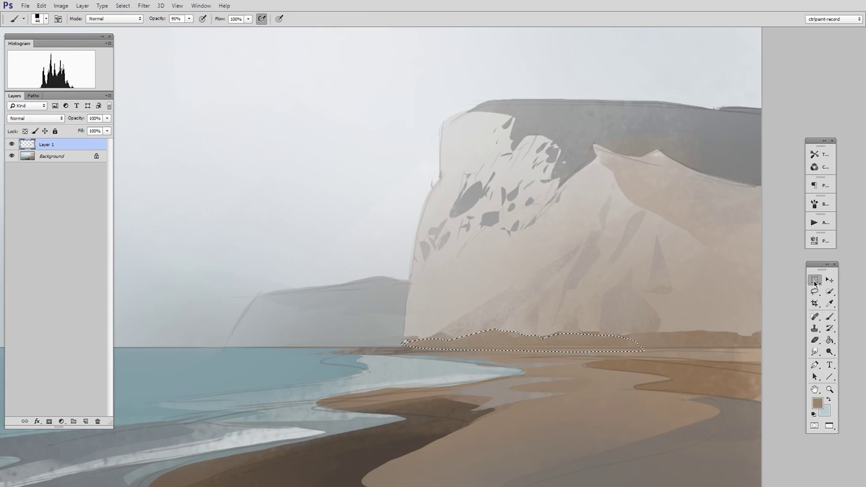
key(ctrl+d)
key(m)
Step: Outline rock bumps beneath the distant headland, choose a misty grey, and deselect
key(l)
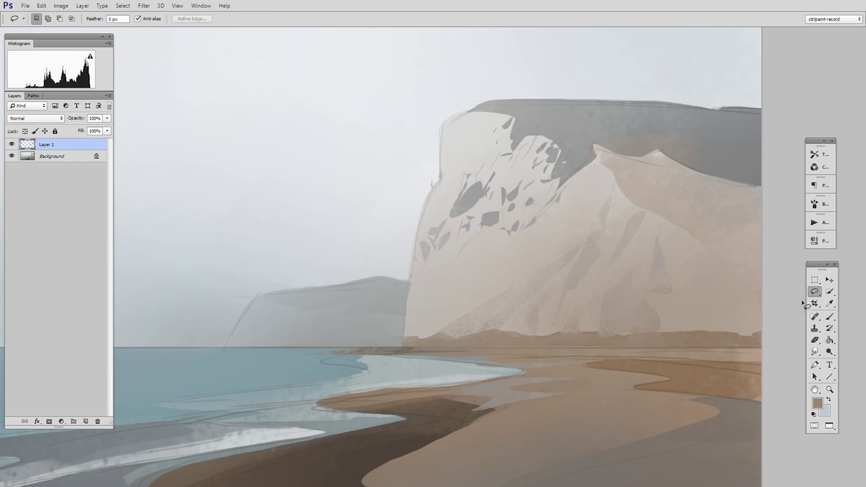
drag(501, 379, 604, 374)
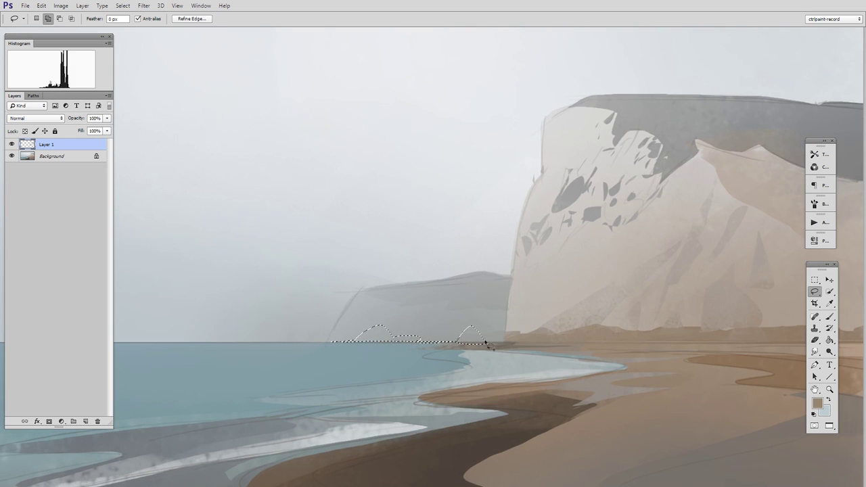
mouse_move(337, 346)
mouse_down()
mouse_move(508, 330)
mouse_move(507, 317)
mouse_up()
key(b)
click(817, 403)
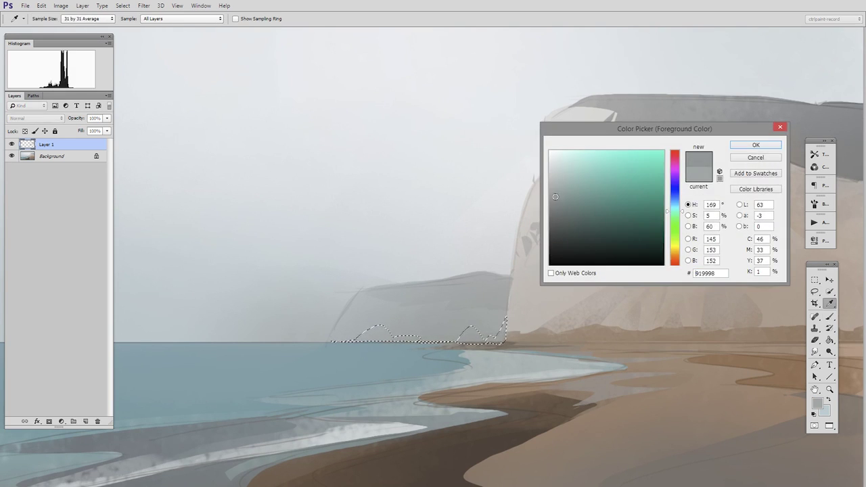
key(Return)
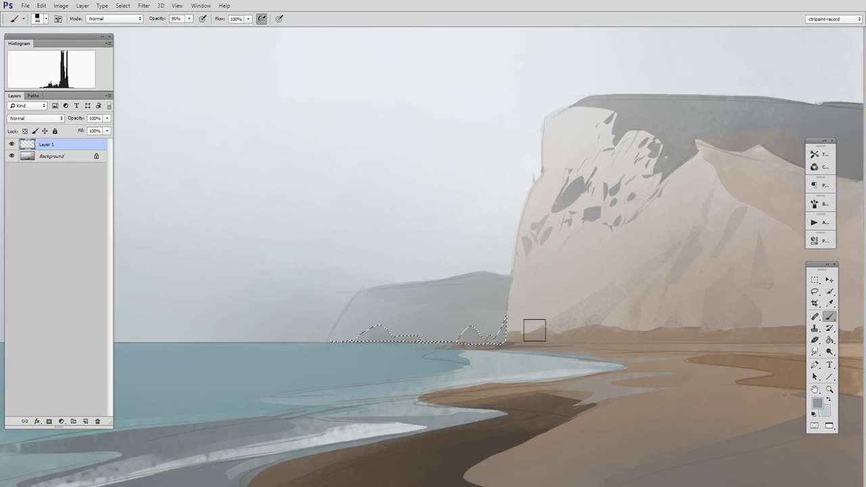
key(m)
key(ctrl+d)
drag(776, 307, 728, 226)
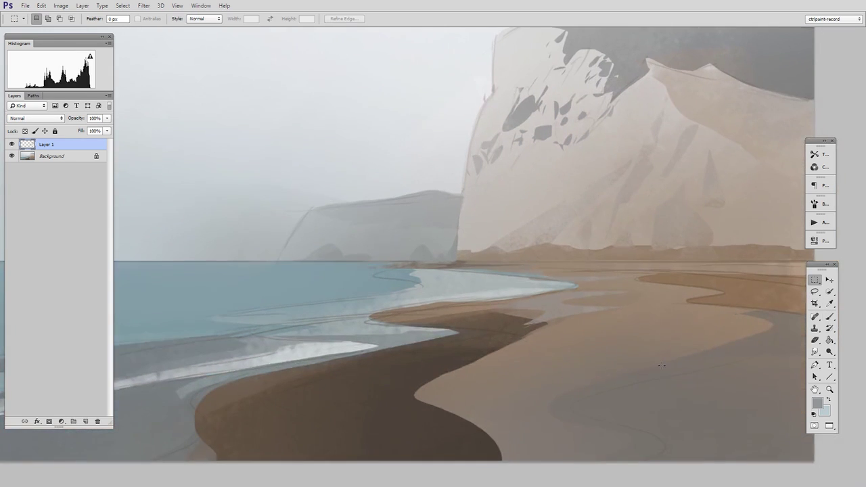
Step: Outline a strip along the far shoreline and choose a pale sandy grey paint
click(813, 296)
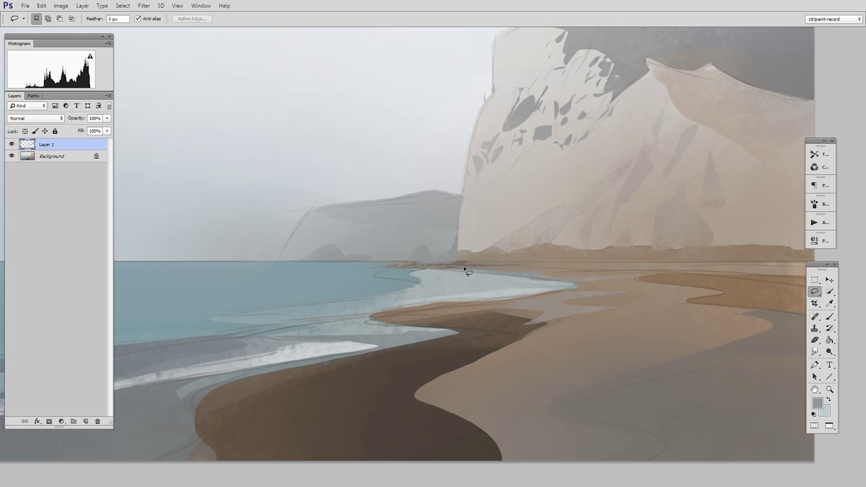
key(ctrl+plus)
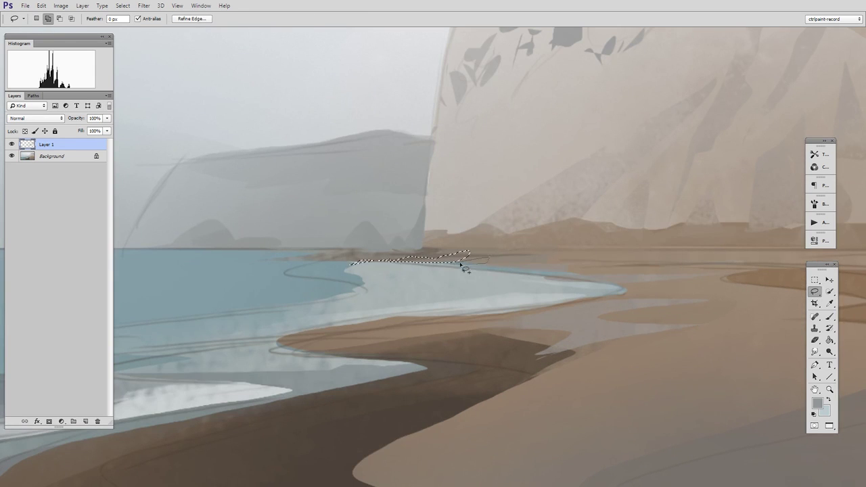
drag(430, 270, 498, 266)
key(i)
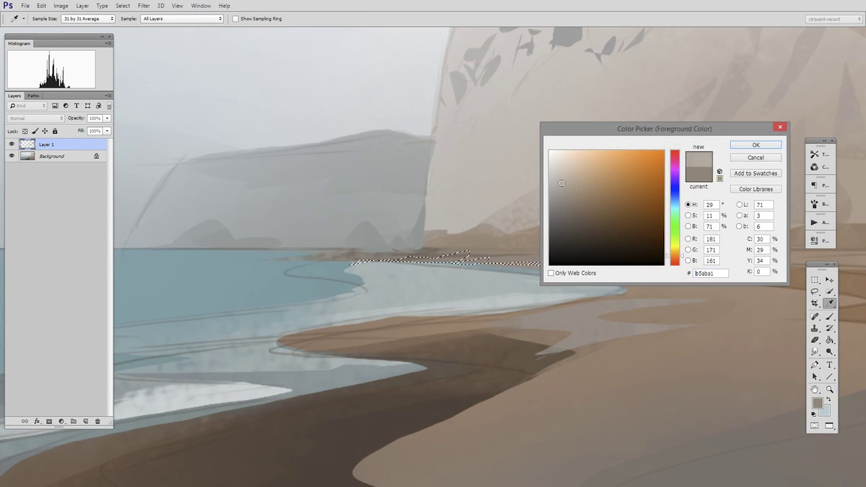
click(559, 179)
click(775, 143)
key(b)
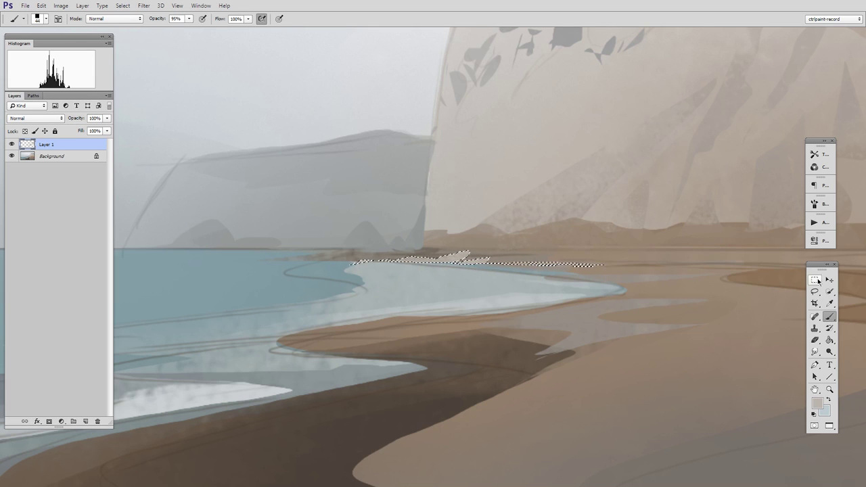
key(bracketleft)
key(bracketleft)
key(bracketleft)
Step: Paint a dark brown band along the far shoreline and ridge, then deselect
alt+click(439, 251)
key(bracketleft)
key(bracketleft)
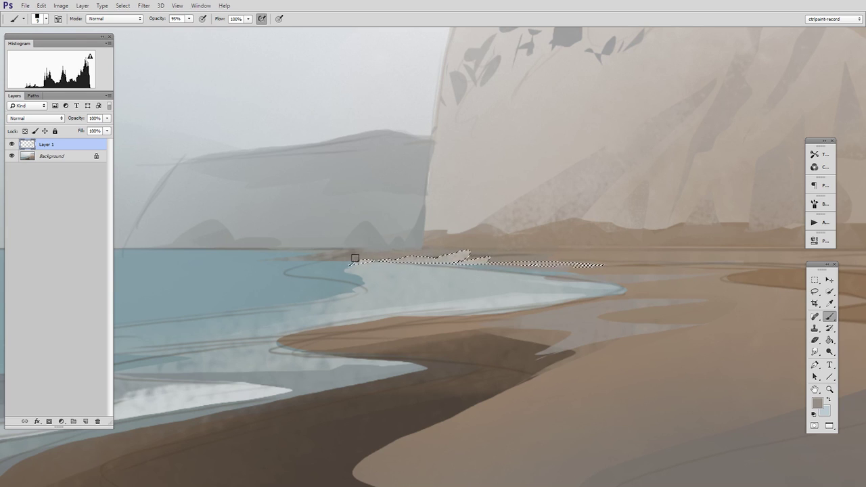
alt+click(348, 254)
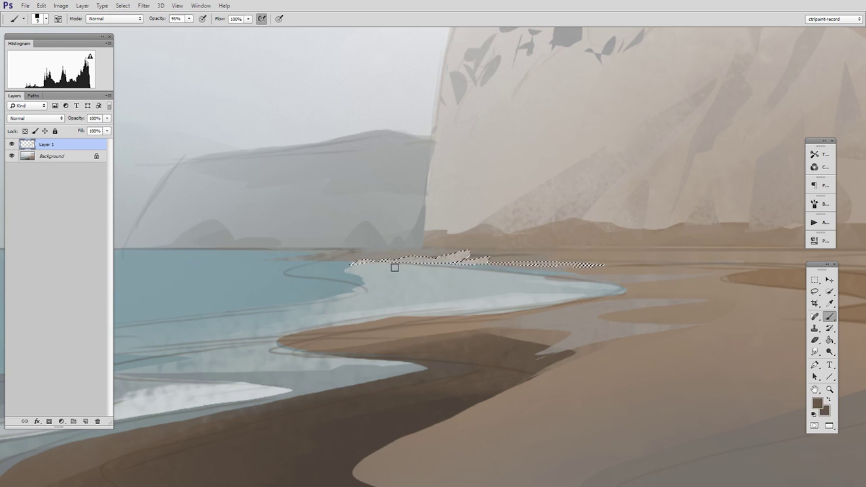
drag(325, 264, 385, 253)
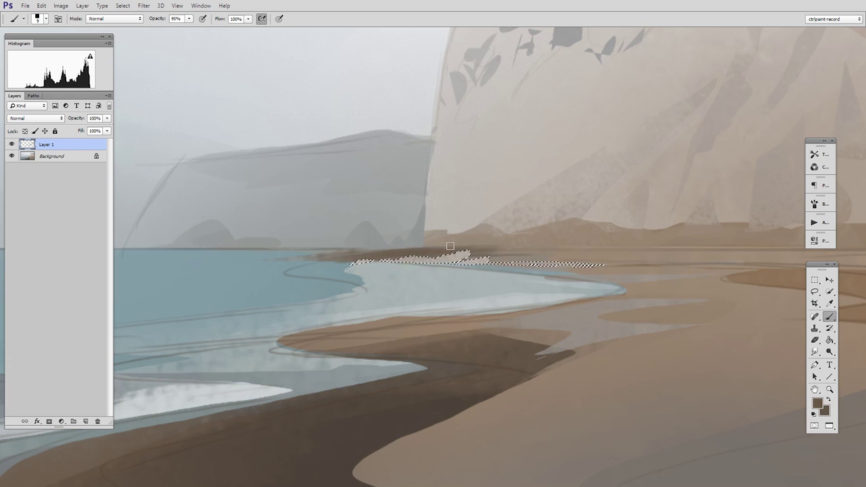
drag(499, 246, 623, 253)
drag(562, 247, 718, 253)
key(ctrl+d)
key(ctrl+minus)
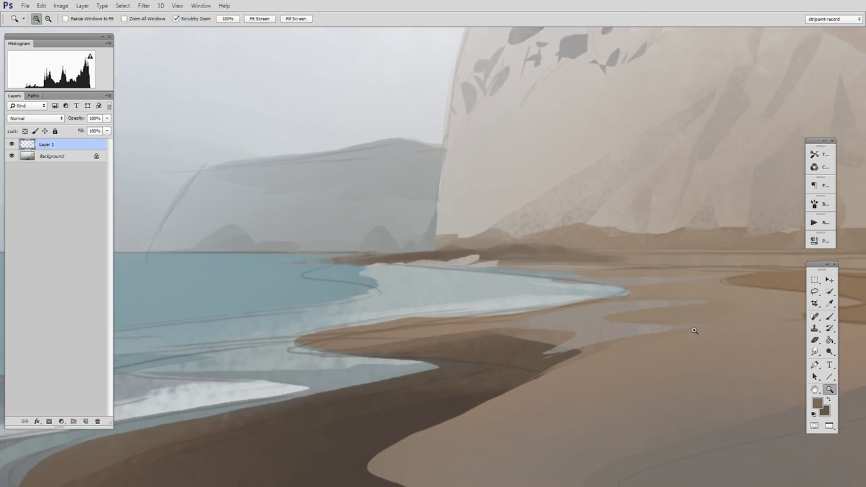
Step: Trace a new outline along the nearer shoreline, then drop it
click(815, 291)
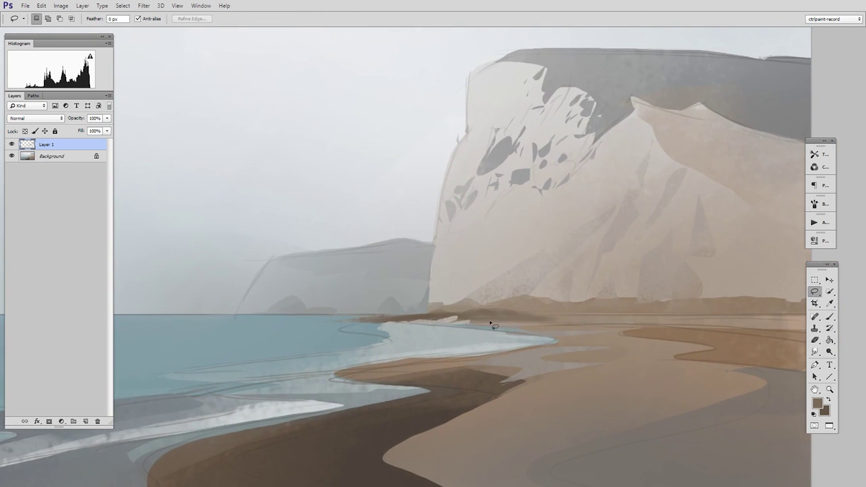
mouse_move(448, 321)
mouse_down()
mouse_move(522, 335)
mouse_move(566, 329)
mouse_up()
key(b)
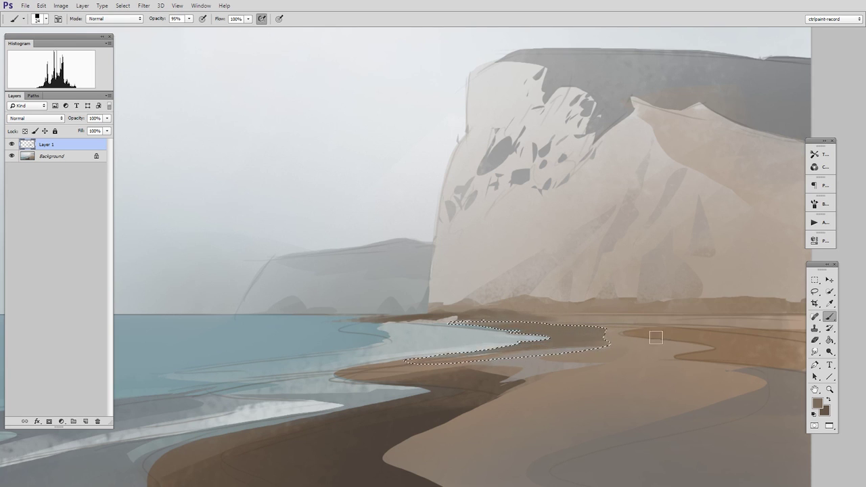
key(m)
key(ctrl+d)
Step: Outline the lower shoreline sand, choose a warm grey, and deselect
key(l)
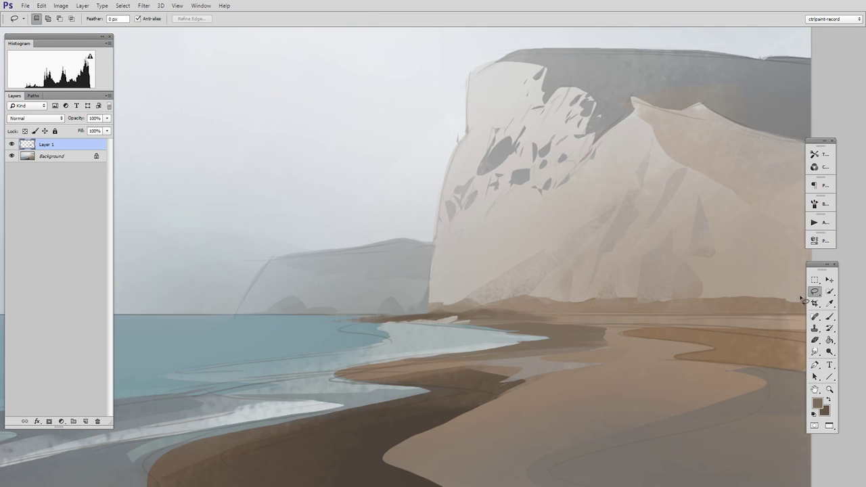
scroll(474, 329, right, 2)
scroll(474, 329, right, 2)
mouse_move(399, 324)
mouse_down()
mouse_move(554, 331)
mouse_move(729, 323)
mouse_move(532, 331)
mouse_up()
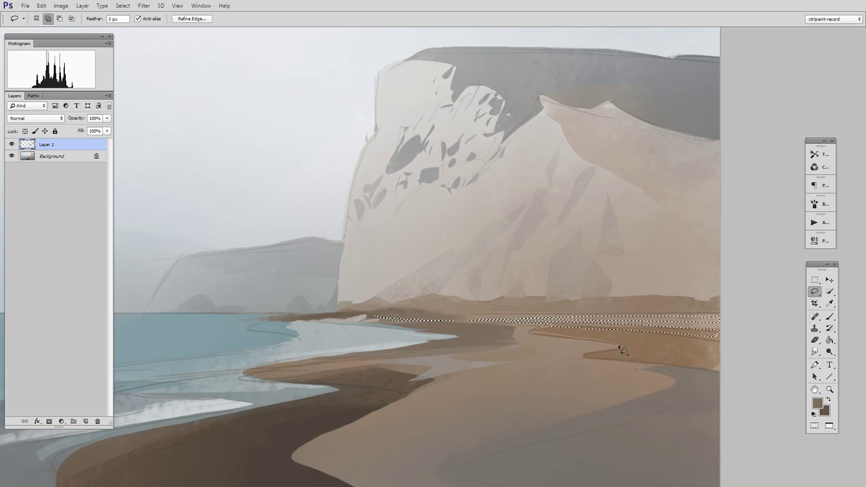
drag(623, 350, 525, 324)
key(b)
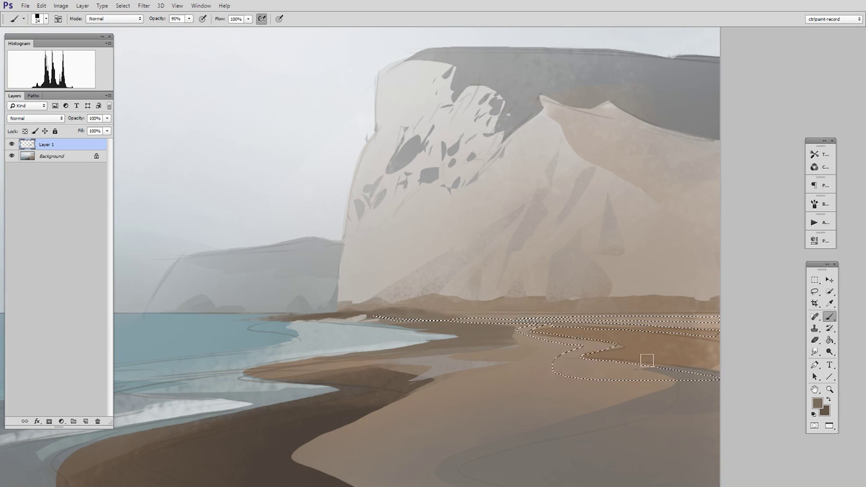
click(817, 403)
click(556, 193)
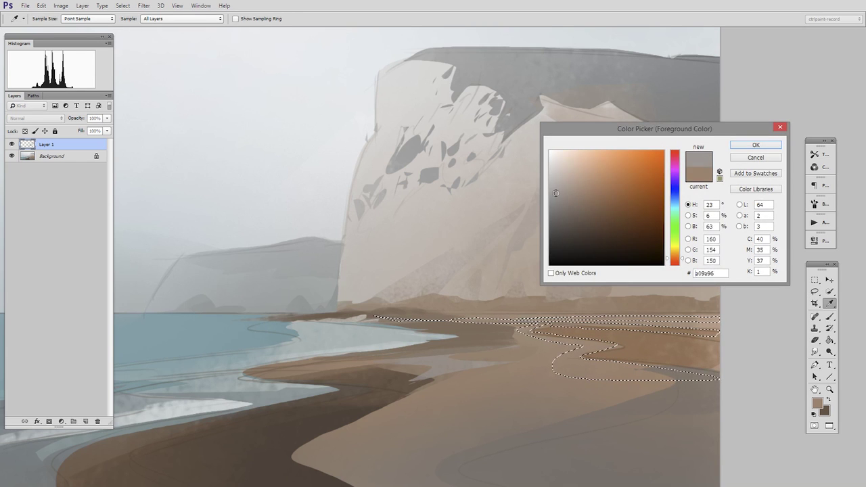
click(756, 145)
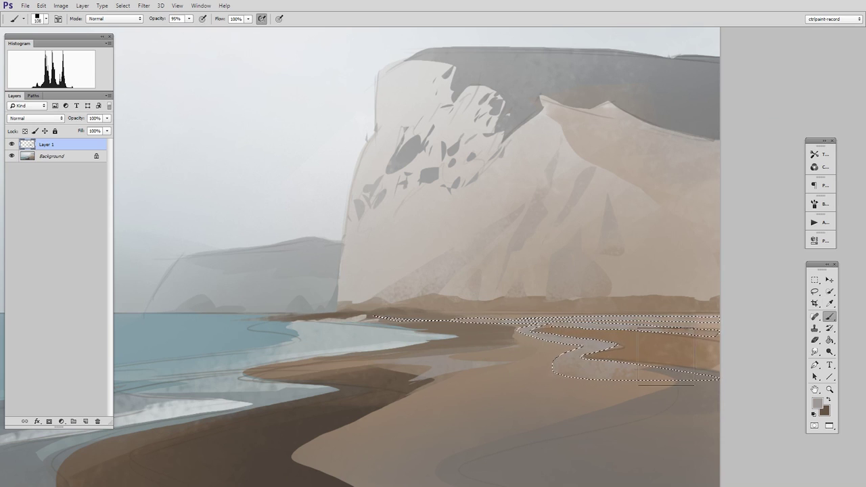
key(m)
key(ctrl+d)
Step: Sample a beach-sand brown, add a new layer, and outline the chalk cliff's right edge
key(b)
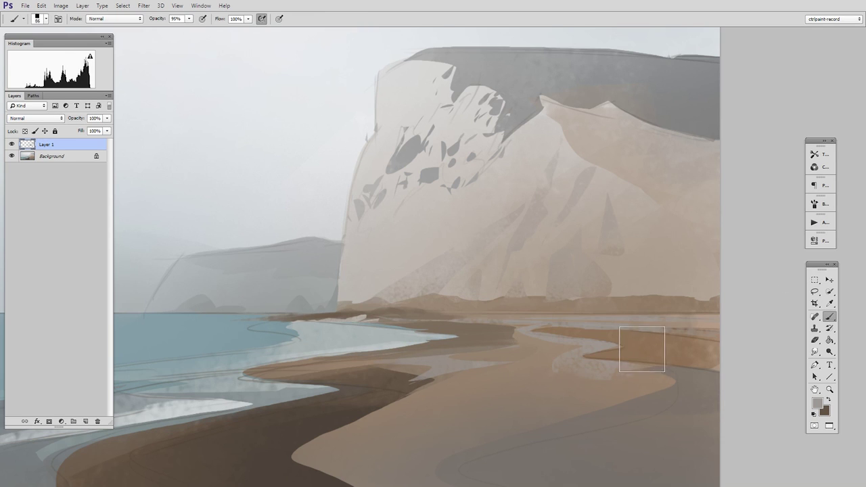
alt+click(614, 360)
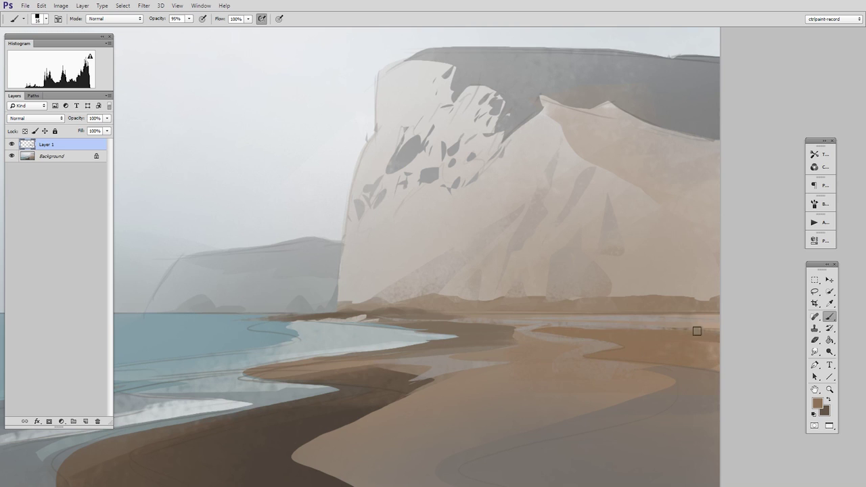
key(ctrl+shift+alt+n)
click(815, 291)
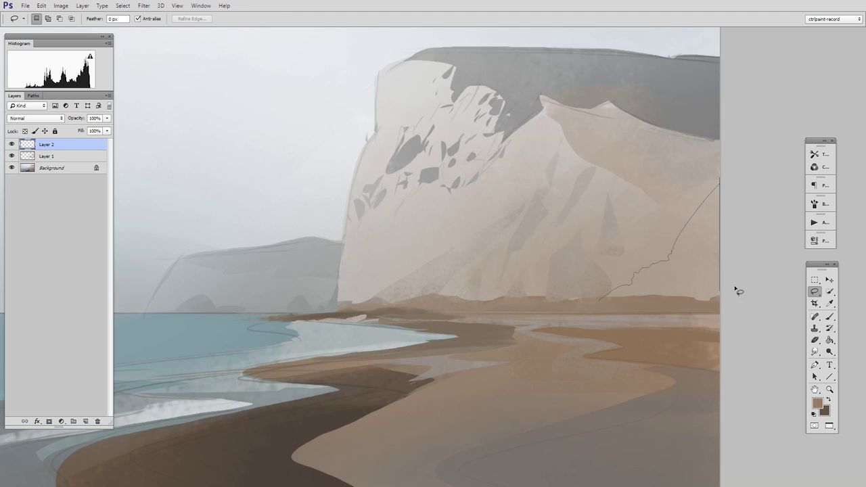
drag(673, 255, 603, 300)
Step: Load the warm grey paint colour and make the brush smaller
key(i)
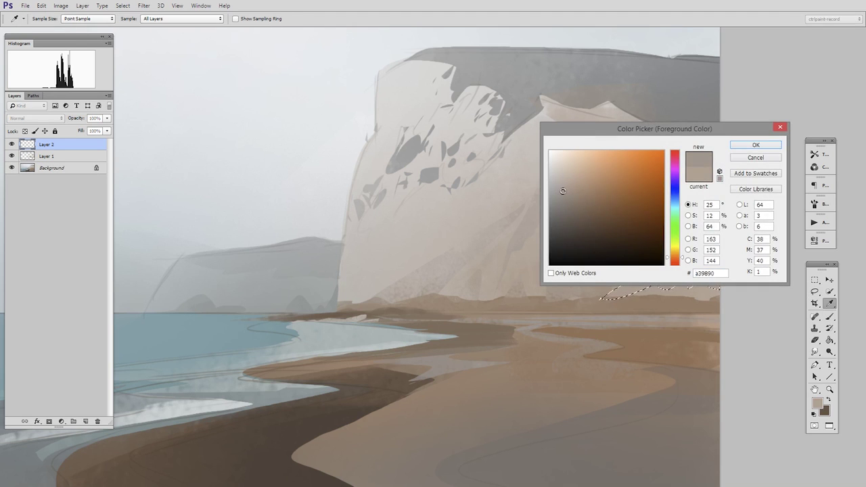
click(755, 145)
key(b)
key(F6)
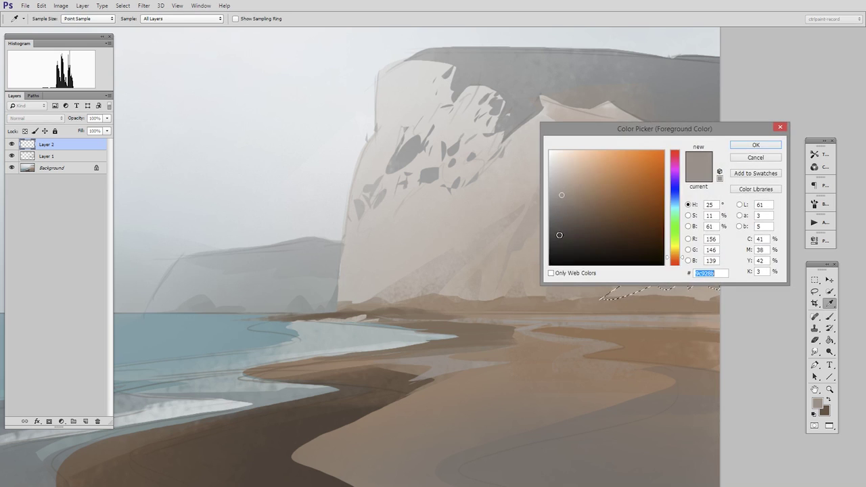
click(764, 145)
key(bracketleft)
key(bracketleft)
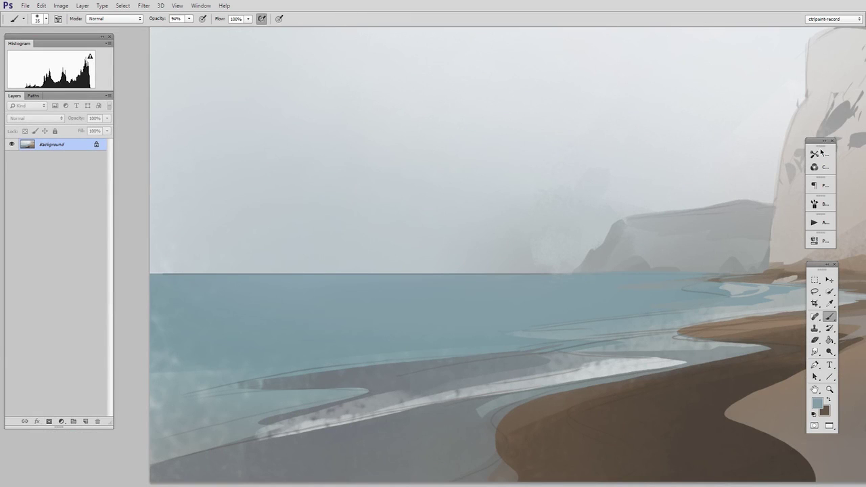
Step: Smudge along the horizon with the narrow smudge preset, blending sea into misty sky
click(819, 155)
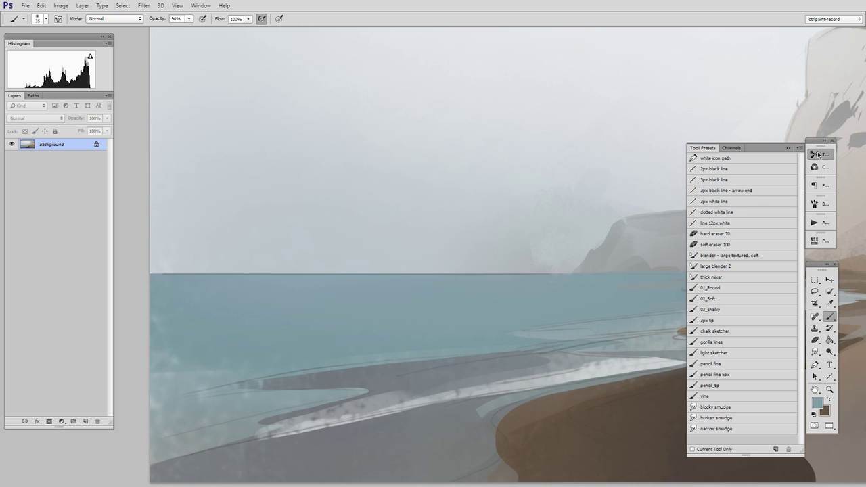
click(716, 428)
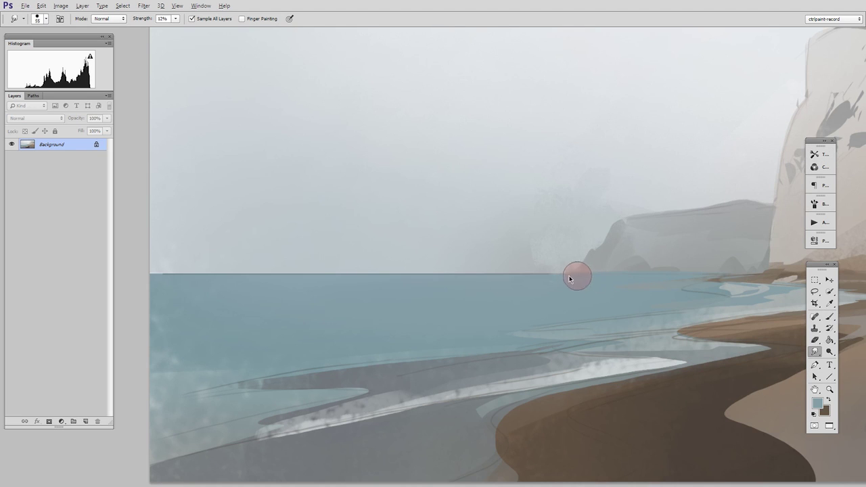
drag(574, 277, 152, 274)
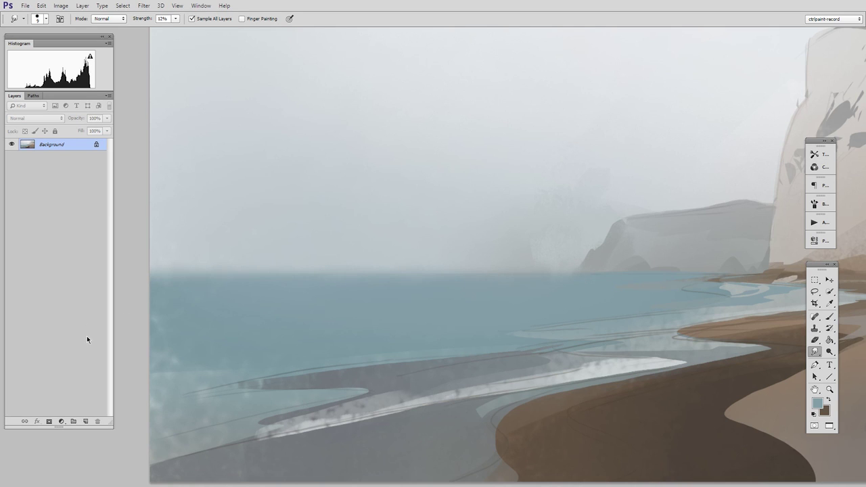
scroll(573, 362, down, 2)
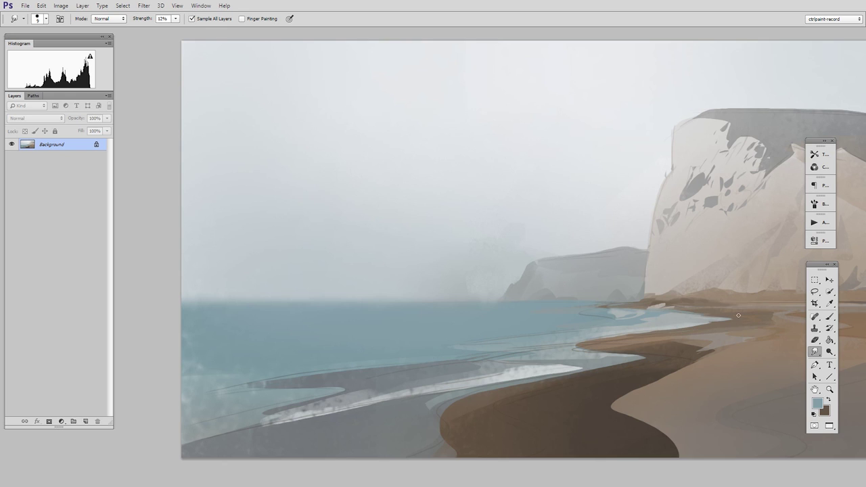
click(815, 279)
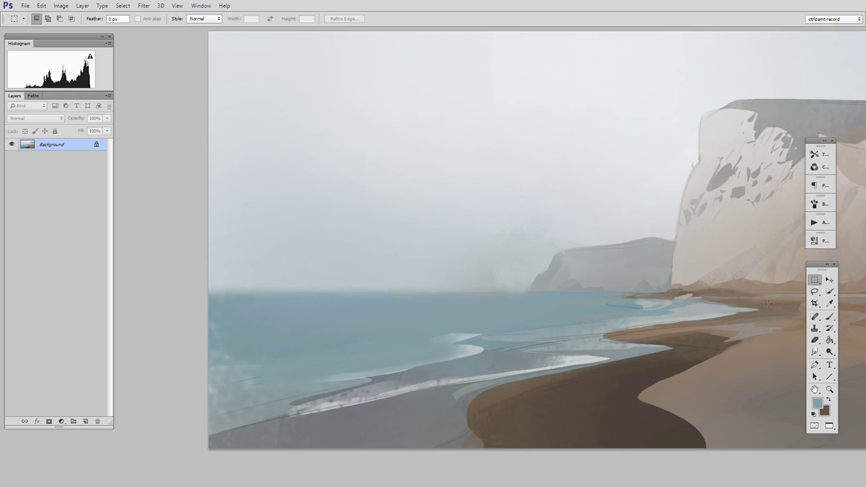
Step: Outline several thin wave bands across the lower-left water with polygonal lasso clicks
key(l)
click(355, 377)
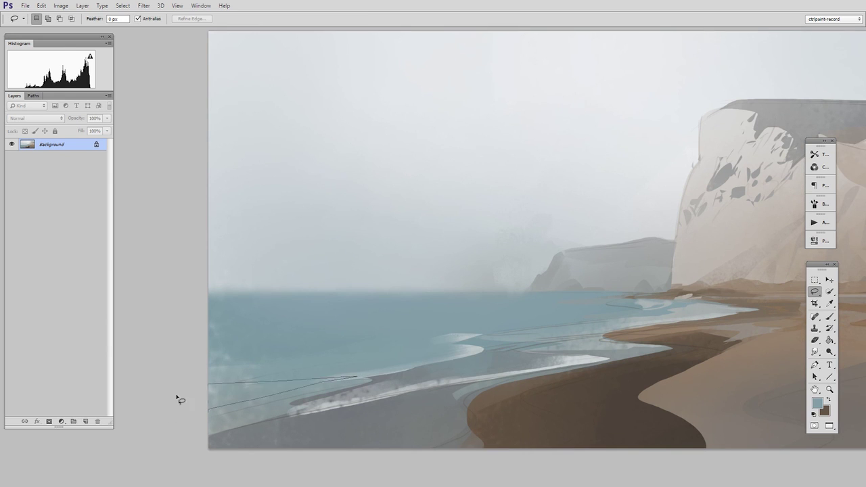
double_click(181, 401)
shift+click(203, 376)
click(414, 353)
double_click(208, 365)
click(466, 339)
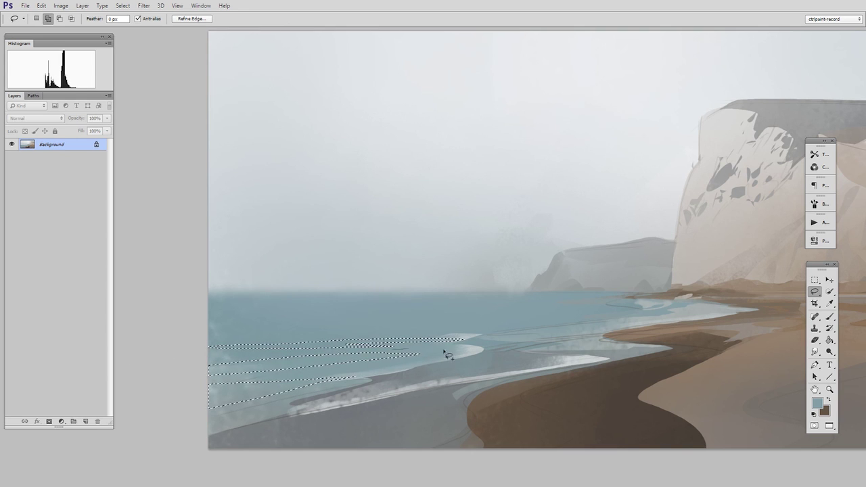
double_click(209, 347)
click(562, 321)
double_click(427, 326)
click(535, 342)
double_click(397, 377)
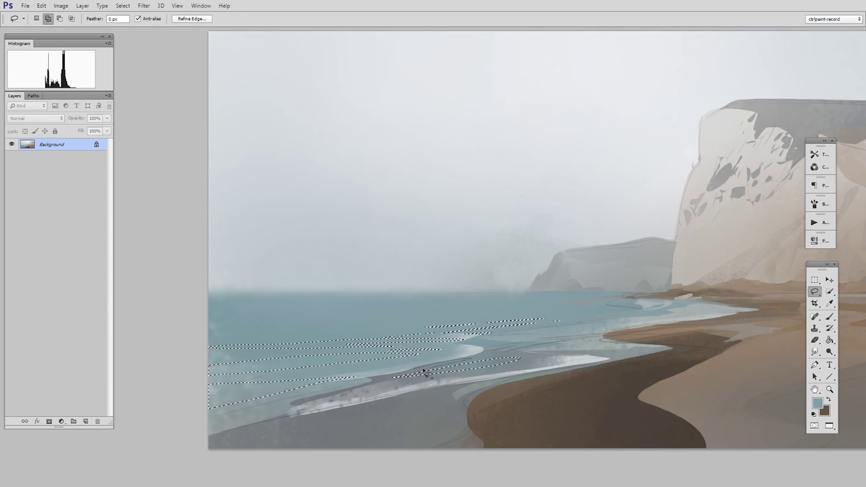
Step: Paint the wave bands a darker blue-grey and clear the selection
key(b)
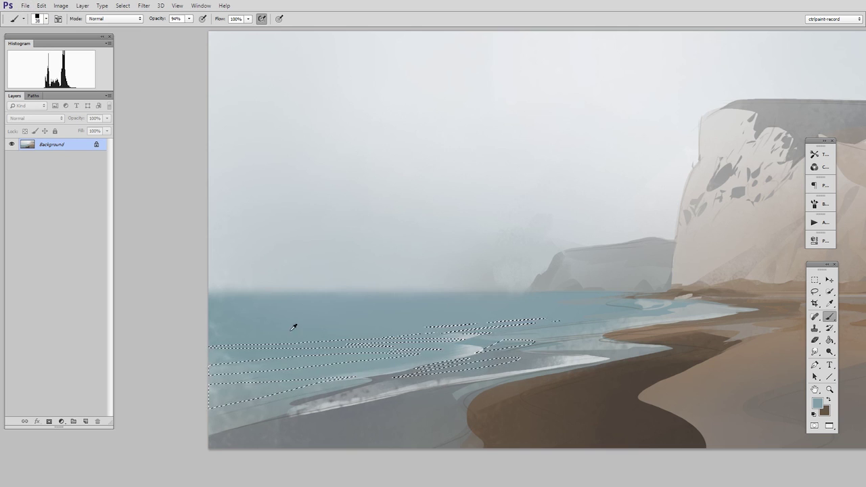
key(F2)
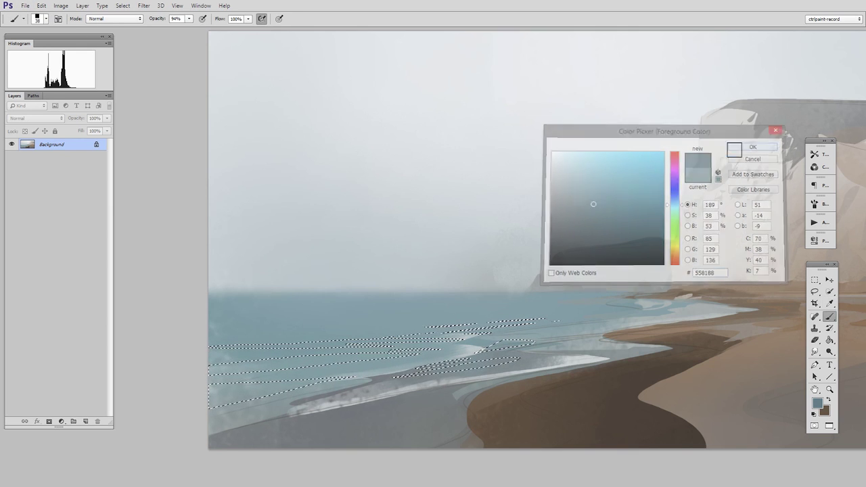
key(Return)
key(bracketright)
key(bracketright)
drag(229, 386, 235, 379)
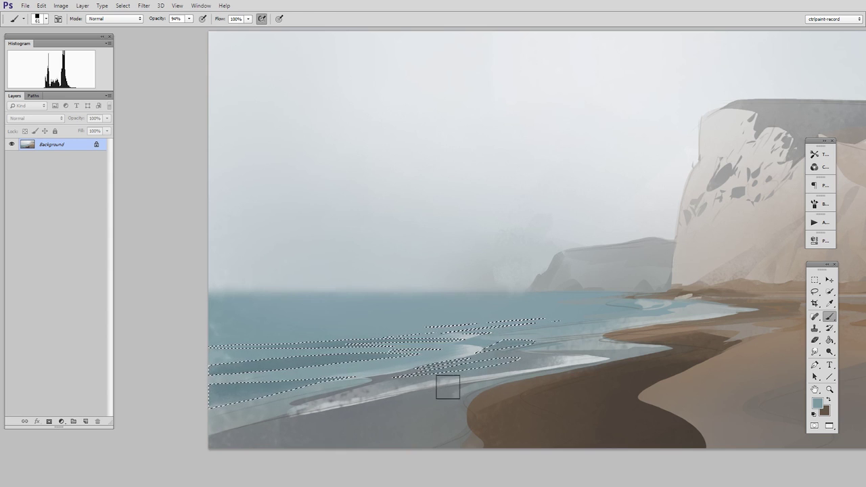
key(m)
click(785, 303)
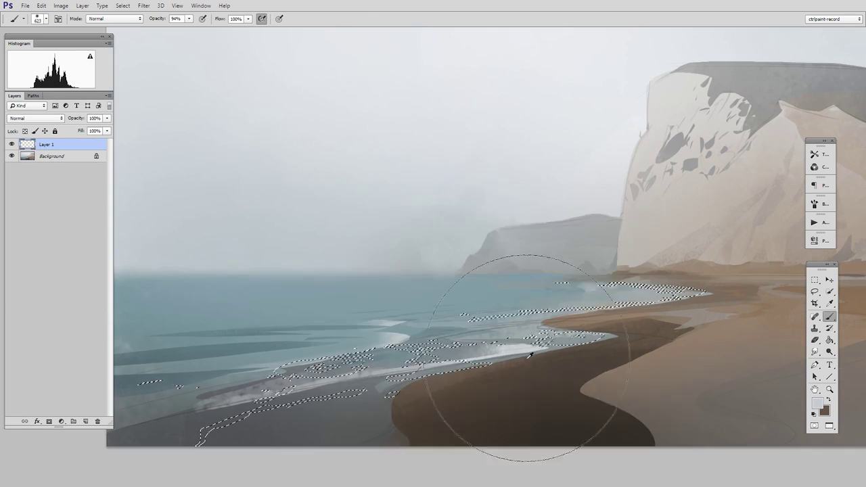
Step: Paint white foam in the shoreline selection, then invert the selection and pick blue-grey
drag(394, 378, 300, 396)
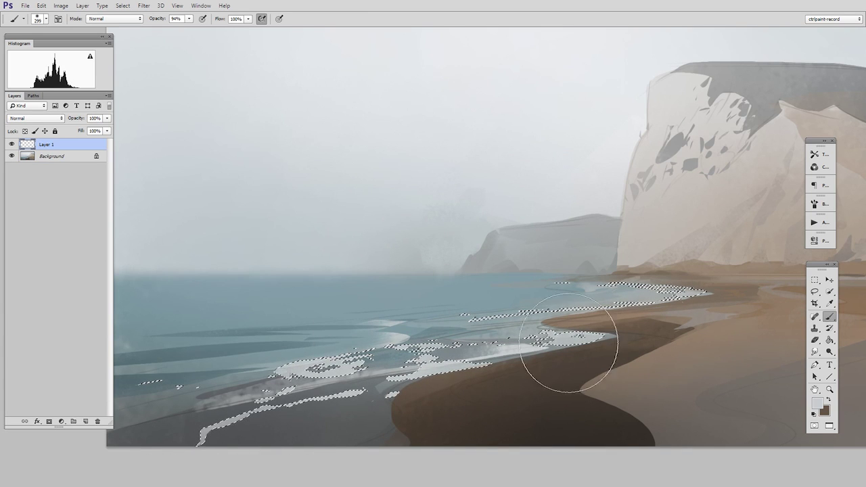
key(ctrl+shift+i)
alt+click(521, 339)
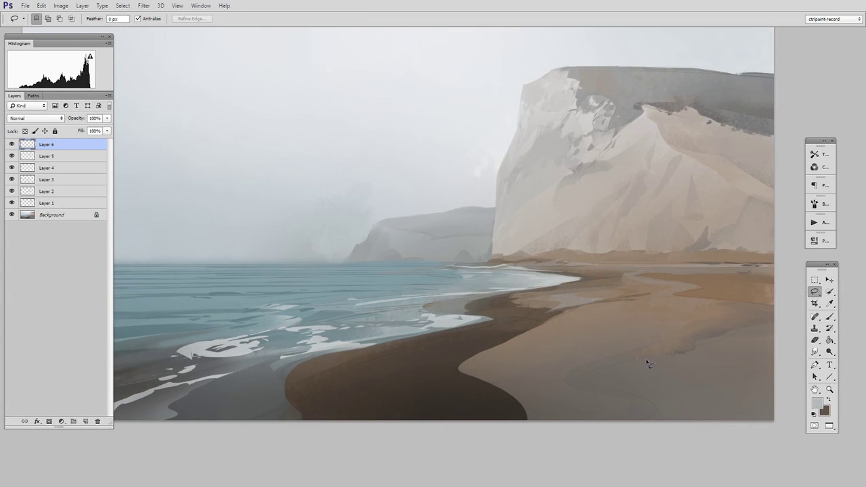
Step: Outline two sand patches on the beach and sample a sand colour
drag(648, 364, 650, 338)
mouse_move(562, 372)
mouse_down()
mouse_move(482, 382)
mouse_move(562, 372)
mouse_up()
key(i)
click(818, 403)
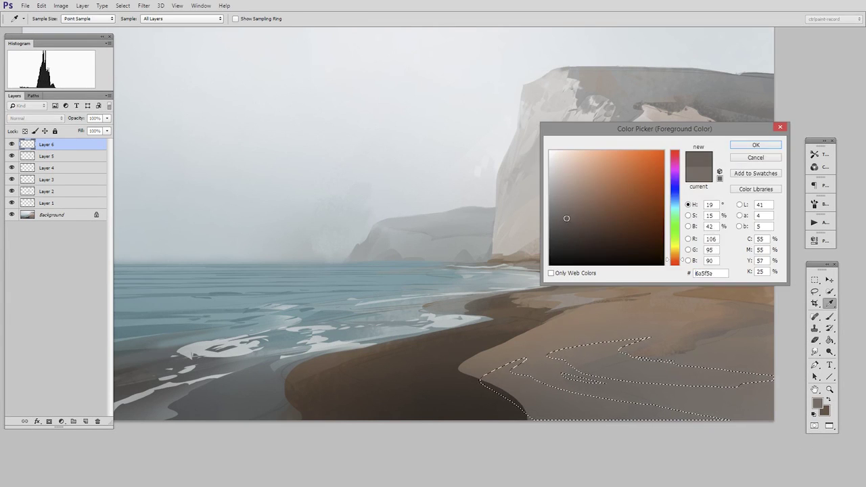
key(Return)
Step: Paint the beach patches, deselect, and begin outlining the strip along the cliff base
key(b)
click(638, 387)
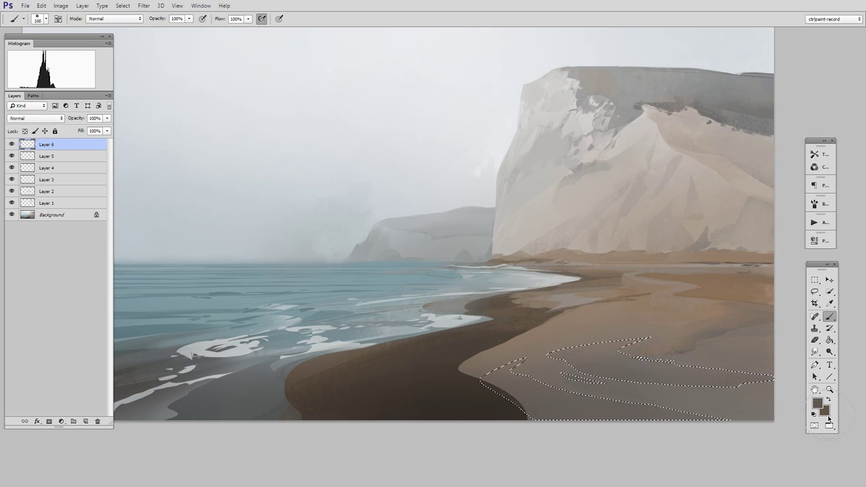
key(ctrl+d)
key(l)
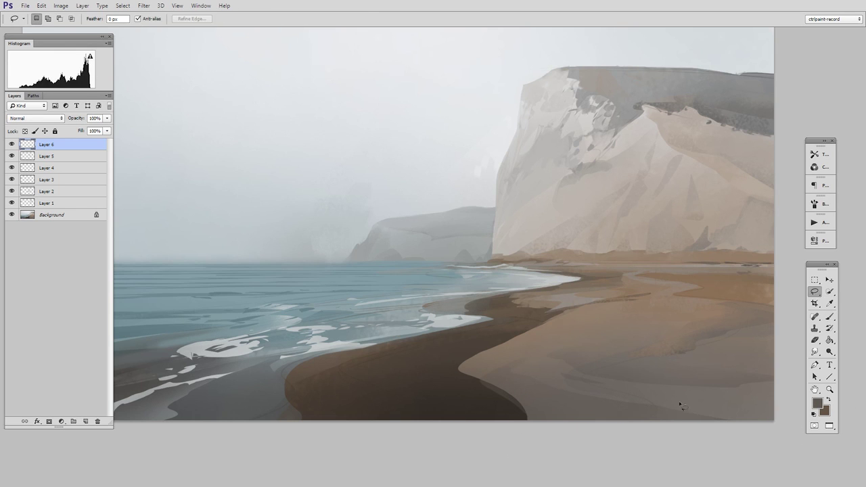
scroll(682, 406, down, 2)
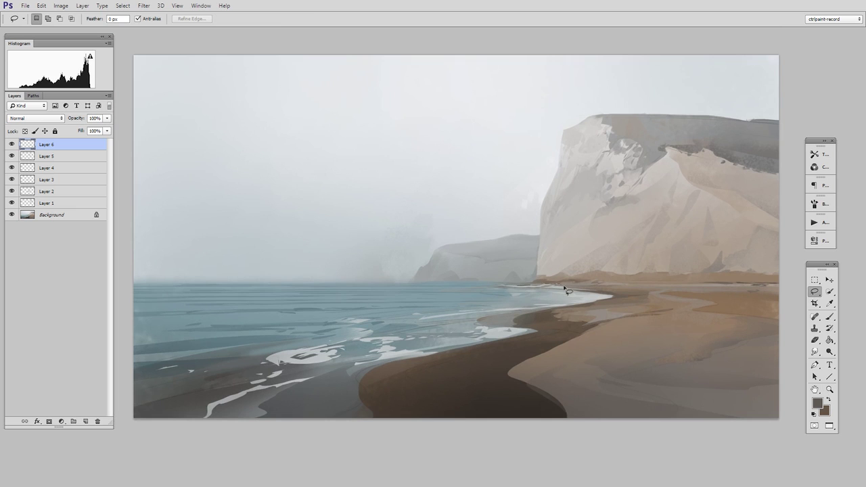
drag(566, 290, 521, 285)
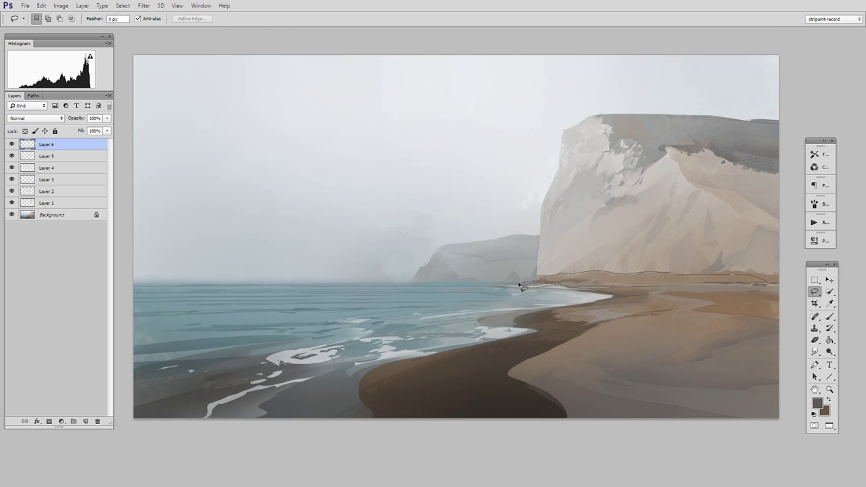